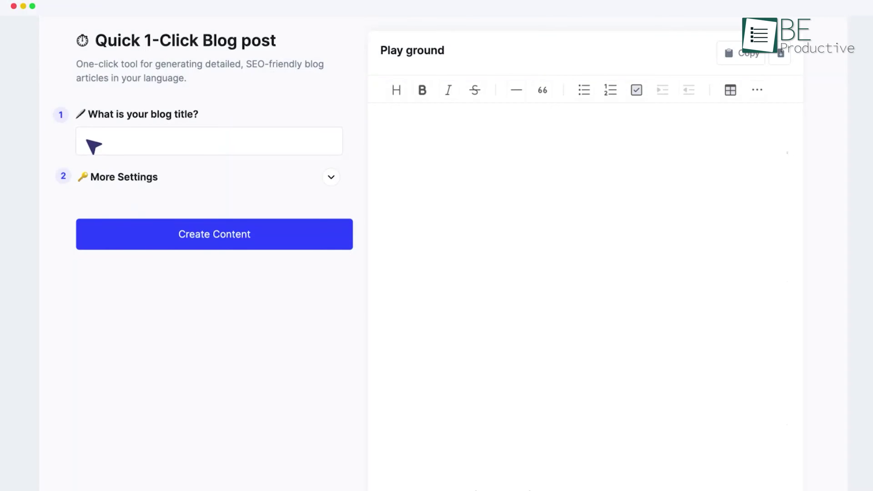
# Generate the blog article from the title 'How to Create a Website: A Comprehensive Guide'.
pyautogui.click(236, 240)
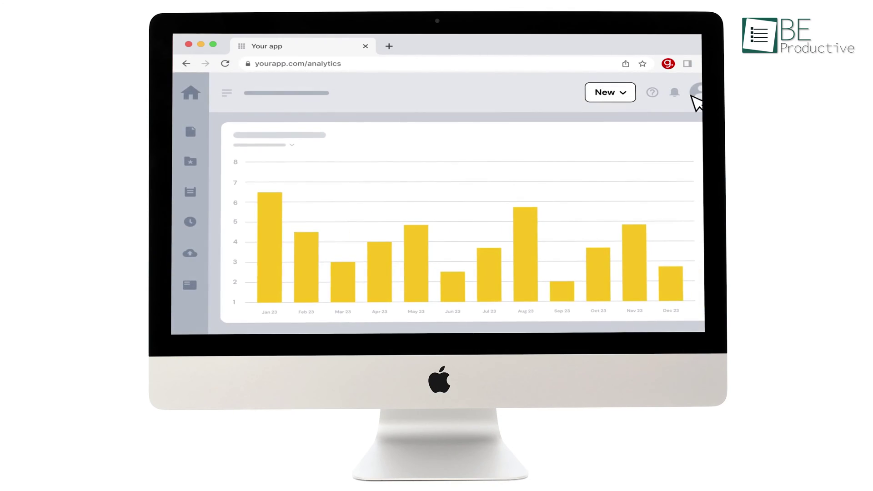
pyautogui.click(668, 64)
pyautogui.click(655, 138)
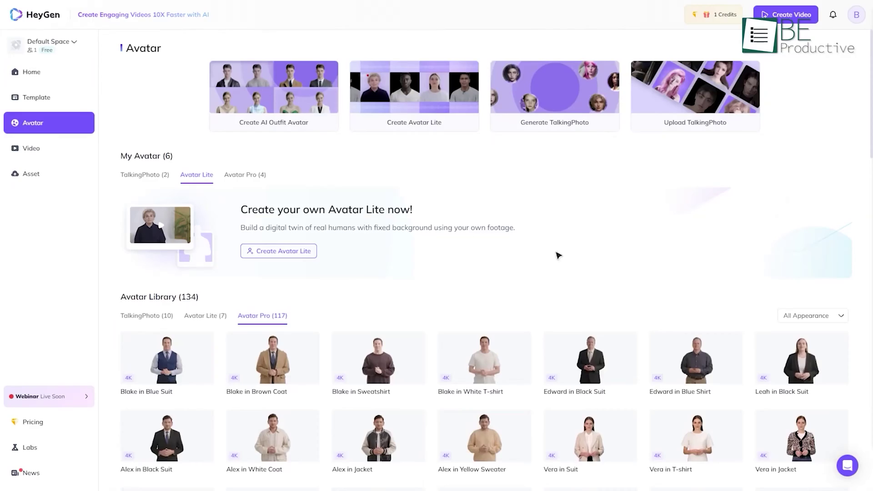
# Browse the avatar library, set Finnish as the script's translation language, and open Templates.
pyautogui.scroll(-10, 555, 253)
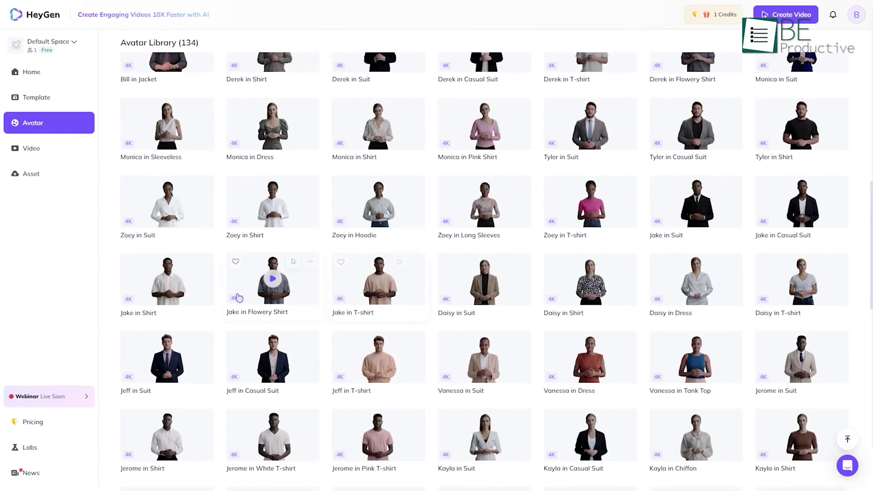
pyautogui.scroll(15, 728, 361)
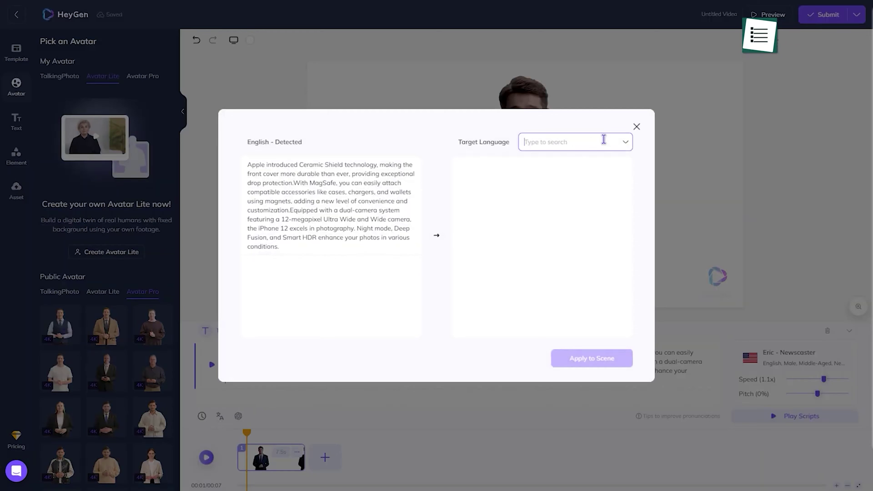
pyautogui.click(603, 139)
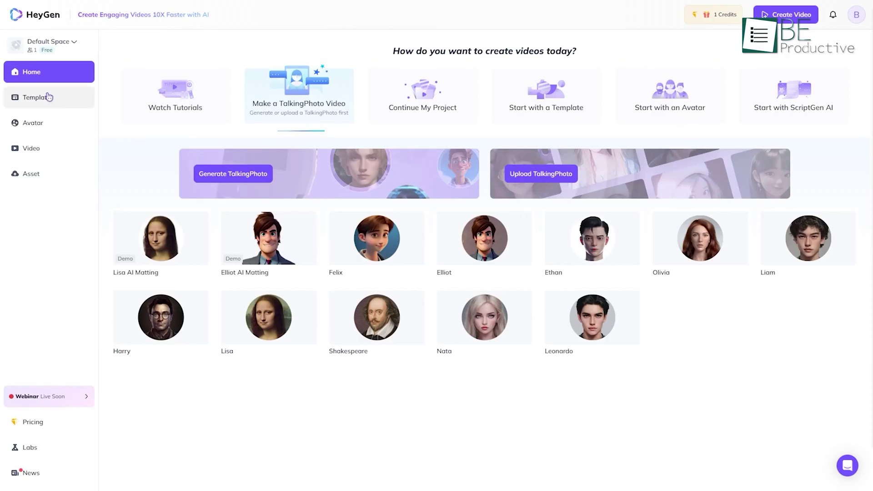
pyautogui.click(48, 96)
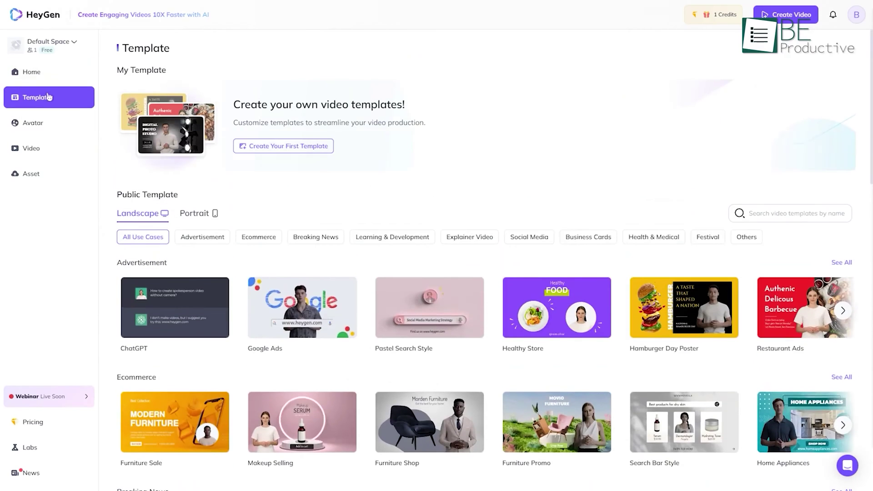
# Filter templates by Advertisement, Breaking News and Learning & Development, preview Thesis Defense, and delete scene 6.
pyautogui.click(200, 238)
pyautogui.click(318, 244)
pyautogui.click(407, 242)
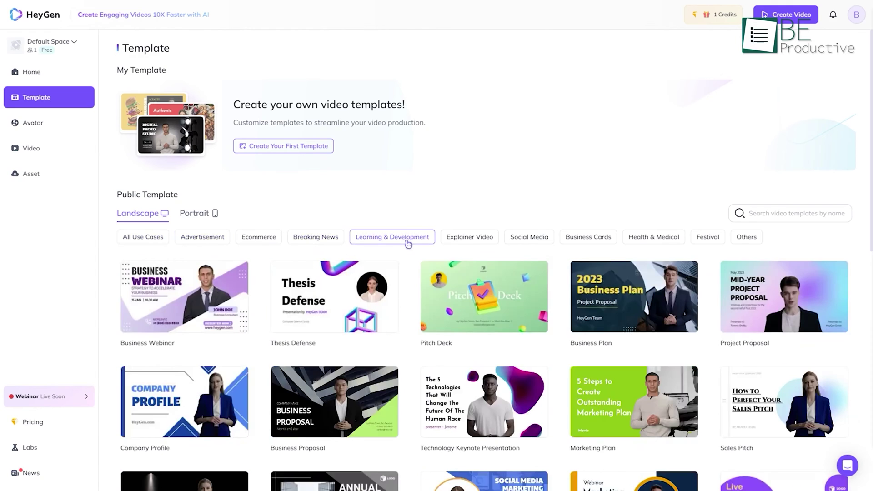
pyautogui.click(380, 286)
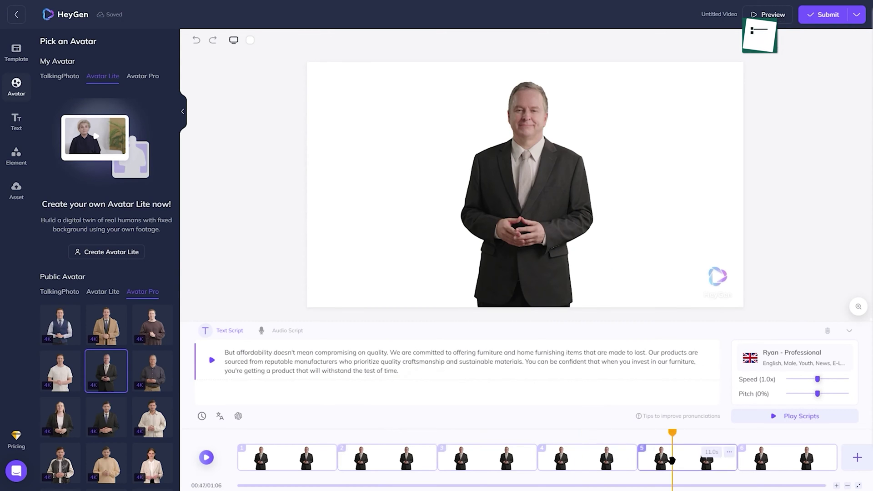
pyautogui.press('Delete')
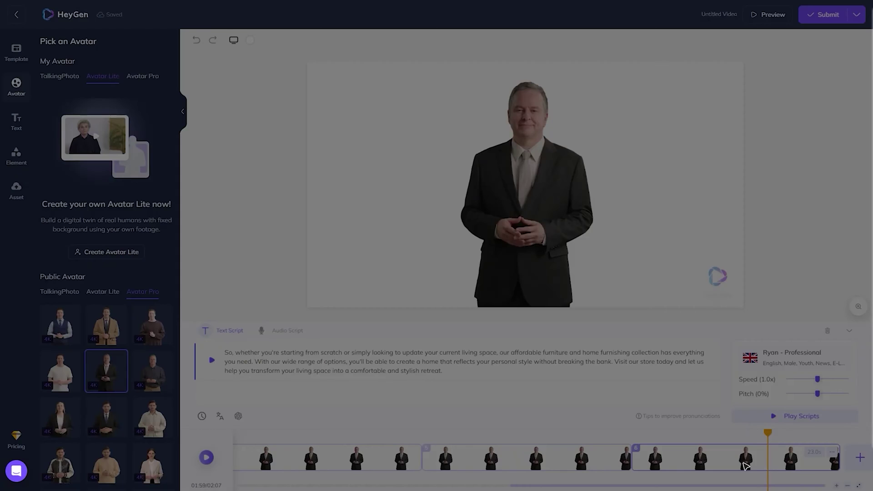
pyautogui.click(479, 274)
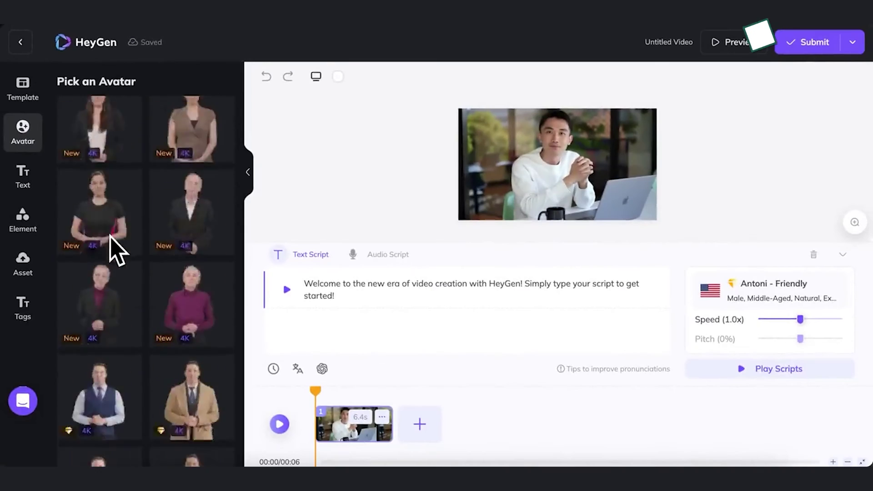
pyautogui.scroll(5, 115, 230)
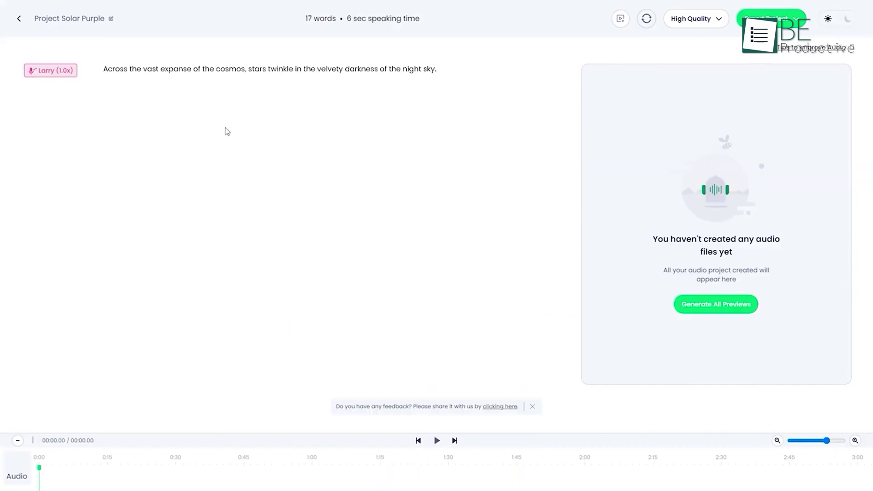
# Generate audio previews for all paragraphs of the night-sky stars script and scroll through them.
pyautogui.click(695, 303)
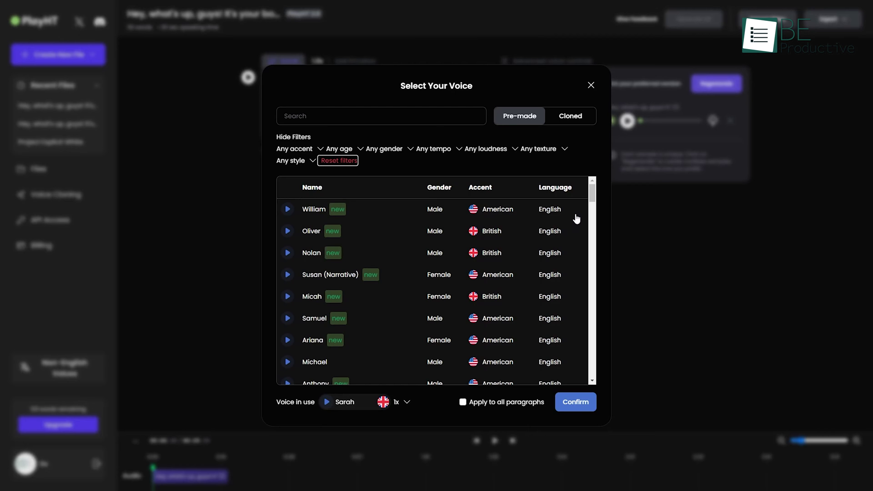
pyautogui.scroll(-1, 577, 219)
pyautogui.scroll(-4, 576, 219)
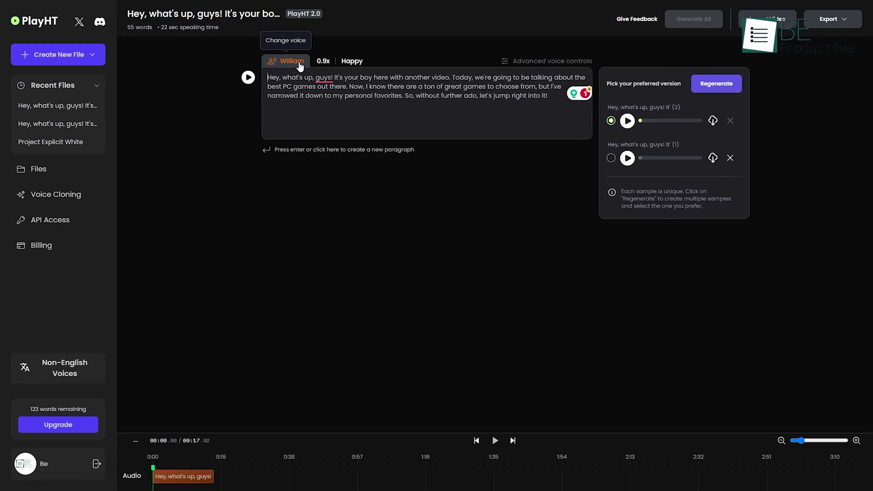
# Switch the gaming intro paragraph from William to the British Oliver voice and view emotion and advanced settings.
pyautogui.click(300, 64)
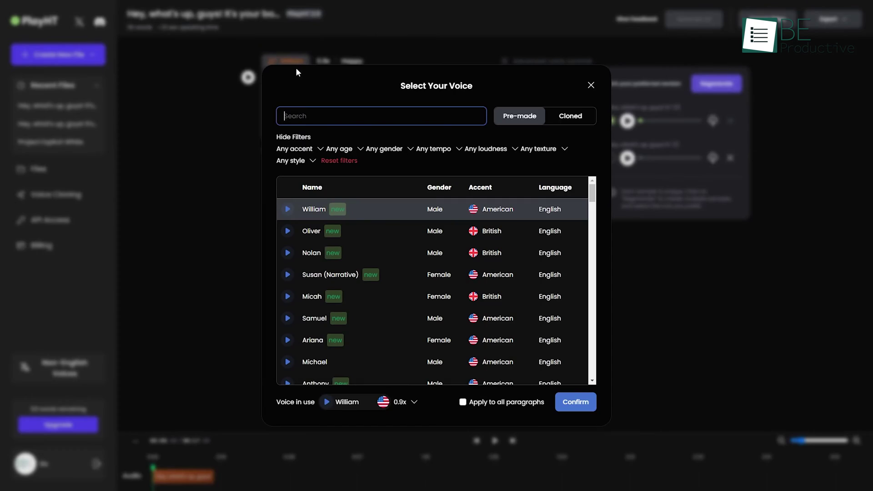
pyautogui.click(317, 232)
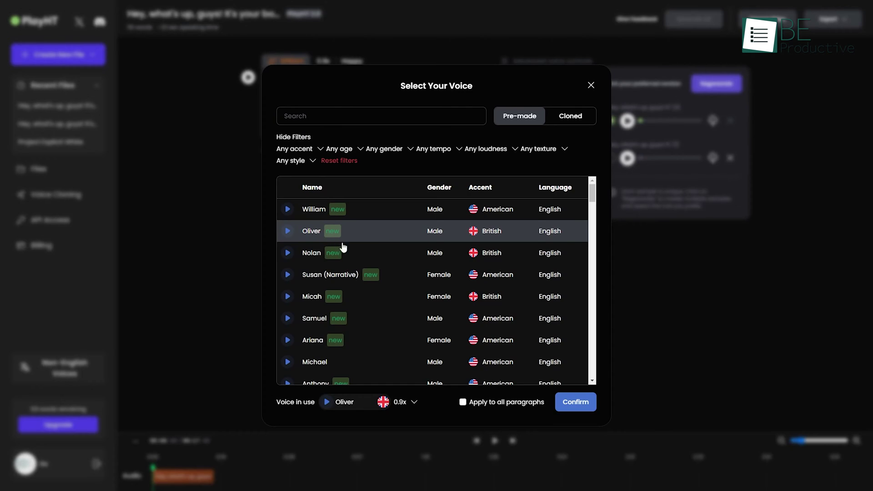
pyautogui.click(560, 403)
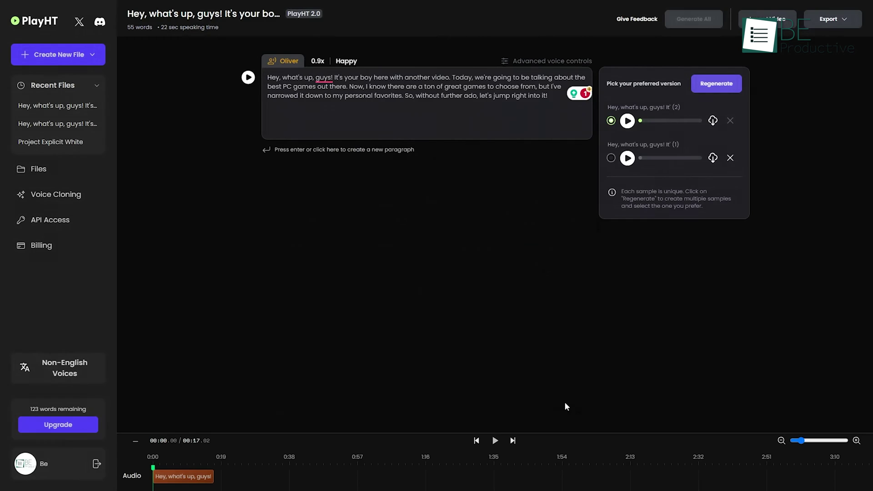
pyautogui.click(352, 62)
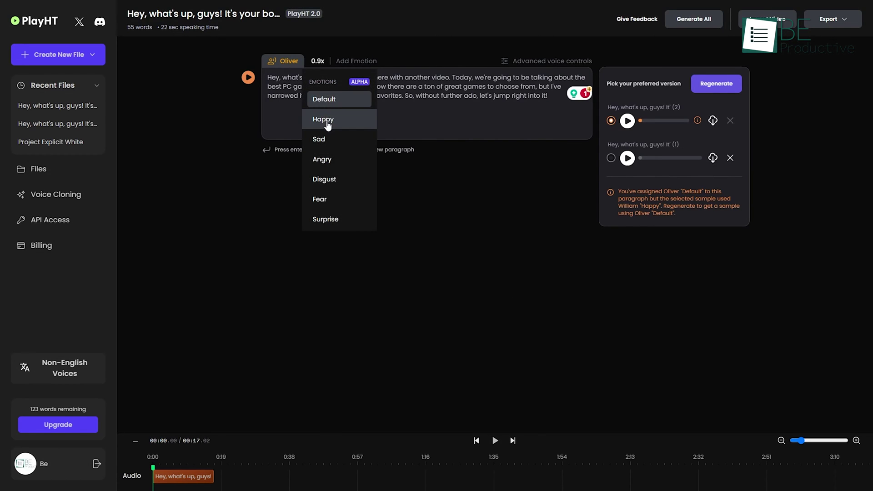
pyautogui.click(538, 66)
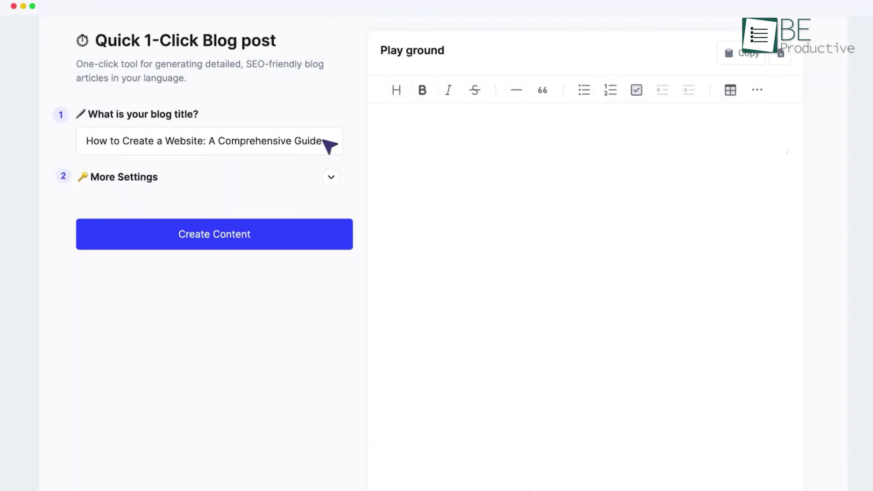
# Generate the website guide article and ask the AI assistant to rework the selected domain-name sentence.
pyautogui.click(228, 248)
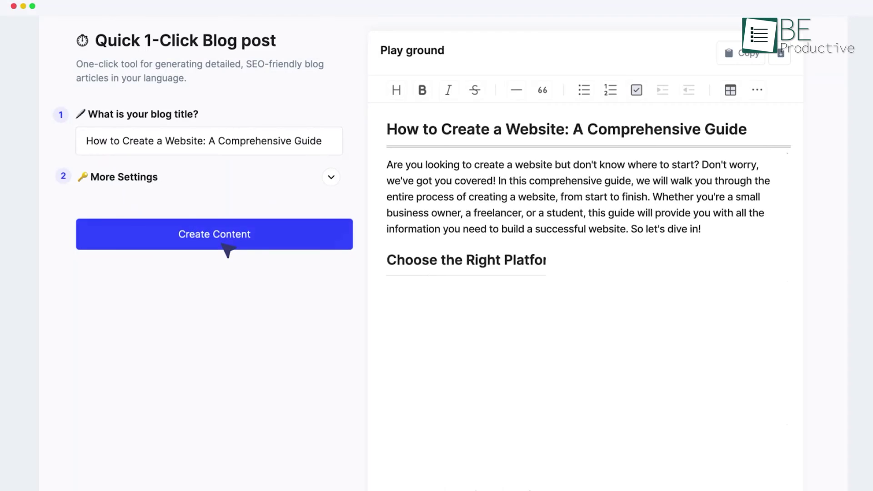
pyautogui.scroll(-1, 392, 157)
pyautogui.moveTo(386, 155); pyautogui.dragTo(748, 157)
pyautogui.click(773, 148)
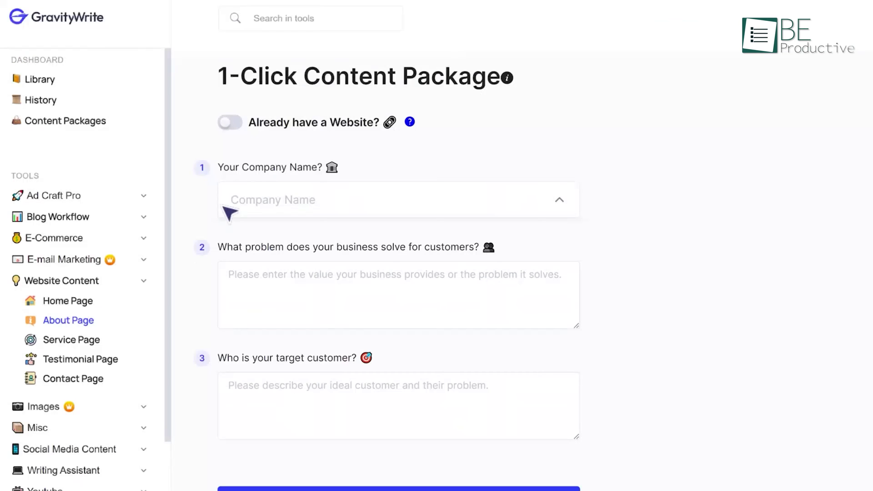
# Describe the problem Scoop Magic solves, beginning with 'We sati'.
pyautogui.click(257, 269)
pyautogui.write('We satisfy ice cream cravings')
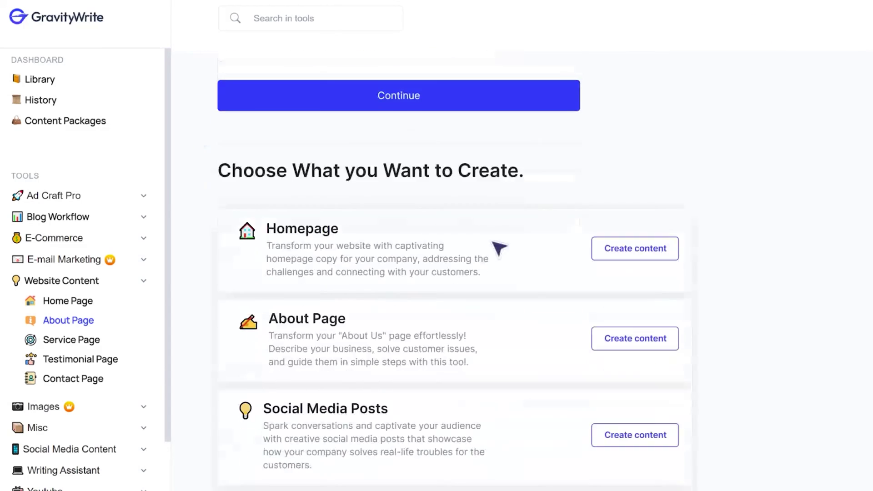
pyautogui.scroll(-3, 496, 248)
# Generate homepage, About Us, social media posts, YouTube topics and Facebook/Google ad copy.
pyautogui.click(624, 137)
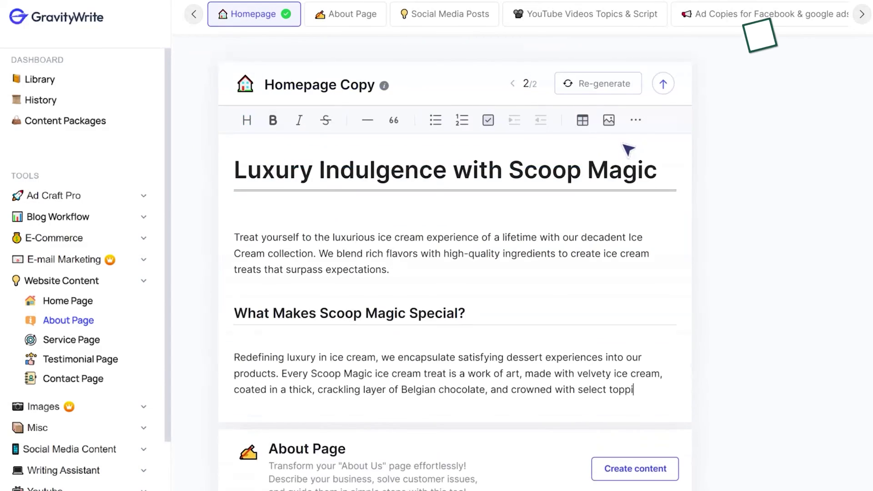
pyautogui.scroll(-10, 628, 182)
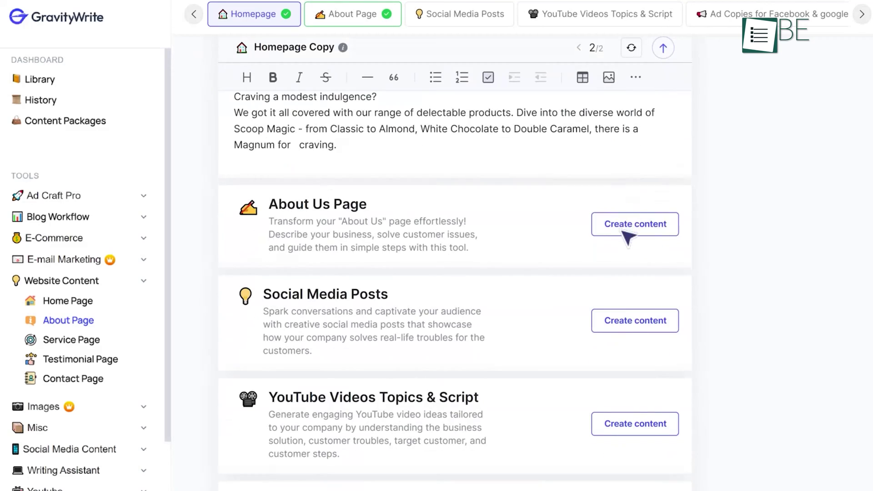
pyautogui.click(634, 224)
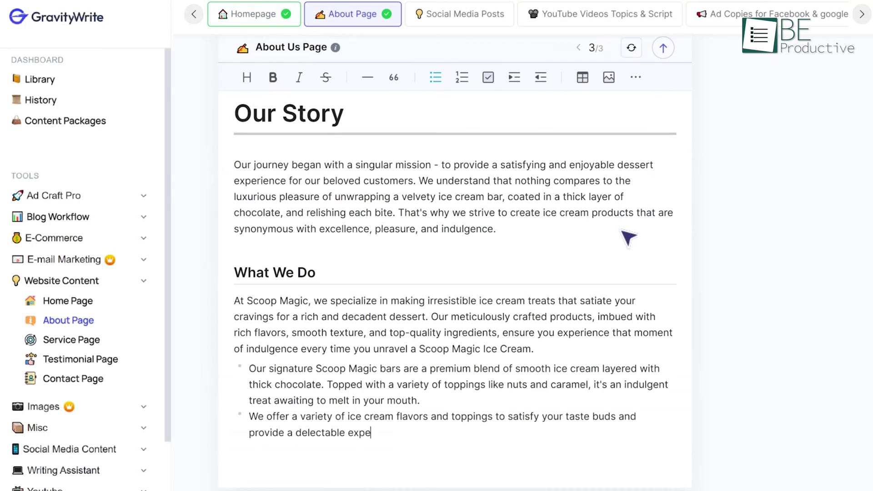
pyautogui.scroll(-6, 628, 236)
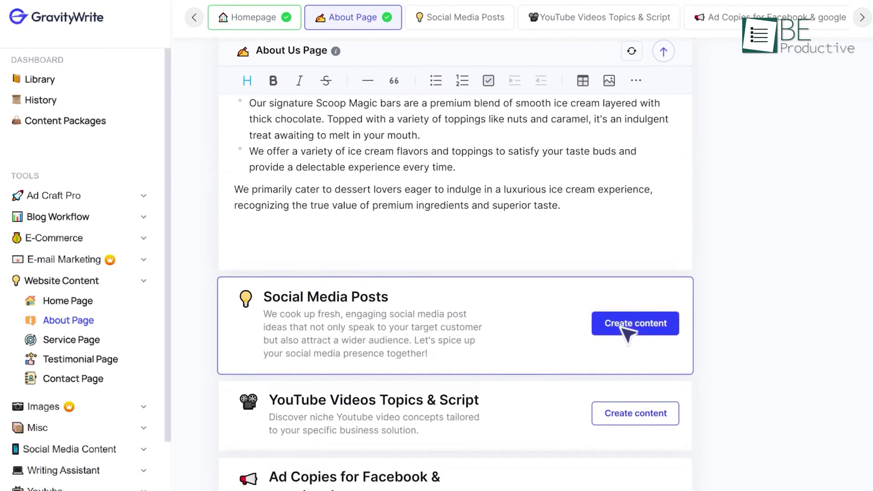
pyautogui.click(623, 324)
pyautogui.scroll(-6, 627, 337)
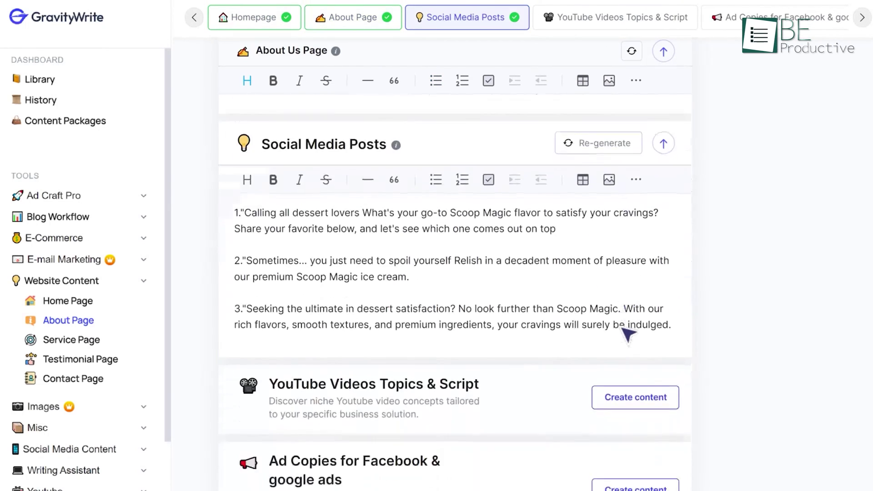
pyautogui.click(628, 263)
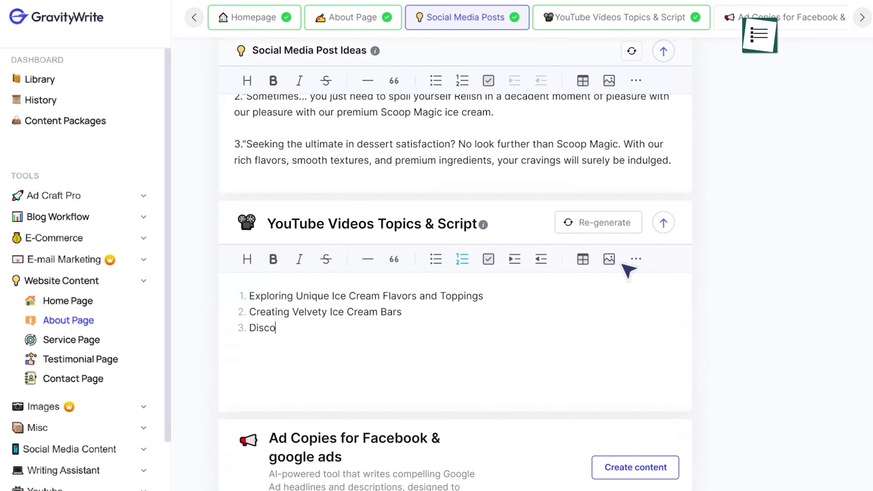
pyautogui.scroll(-5, 629, 271)
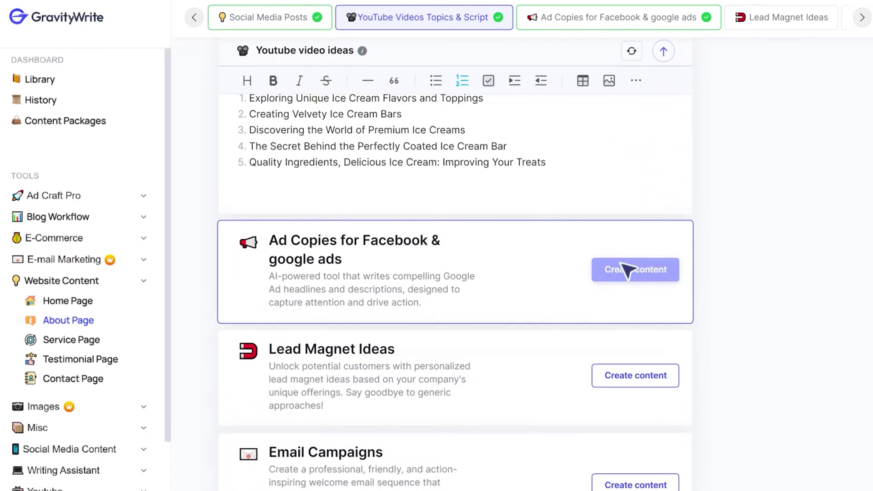
pyautogui.click(628, 272)
pyautogui.scroll(-3, 628, 270)
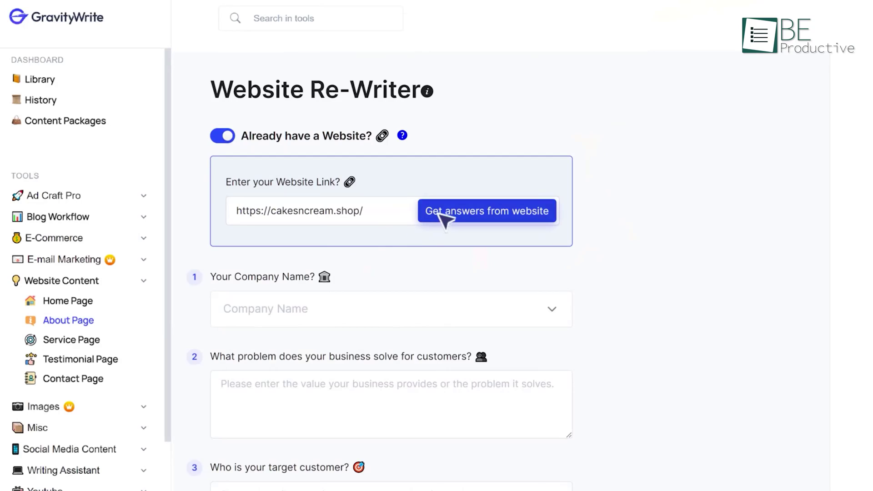
pyautogui.click(446, 217)
pyautogui.scroll(-9, 446, 220)
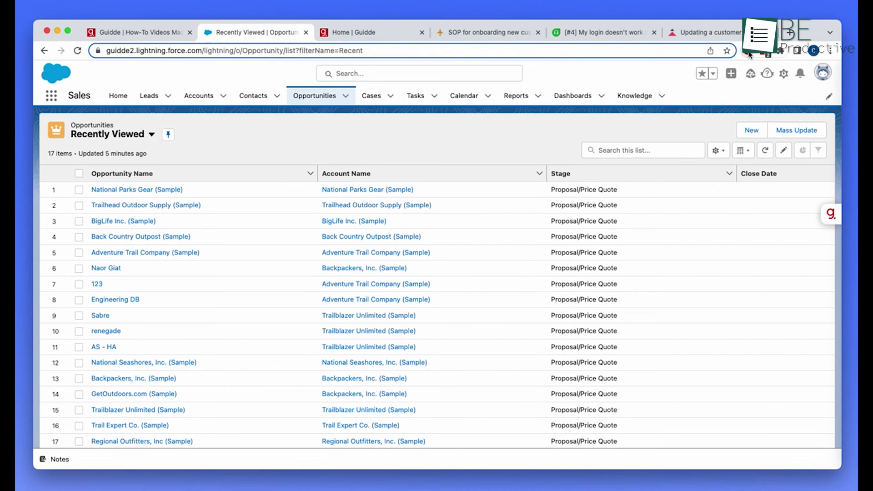
# Record the Salesforce task walkthrough with Guidde's capture and open the resulting guide for editing.
pyautogui.click(749, 54)
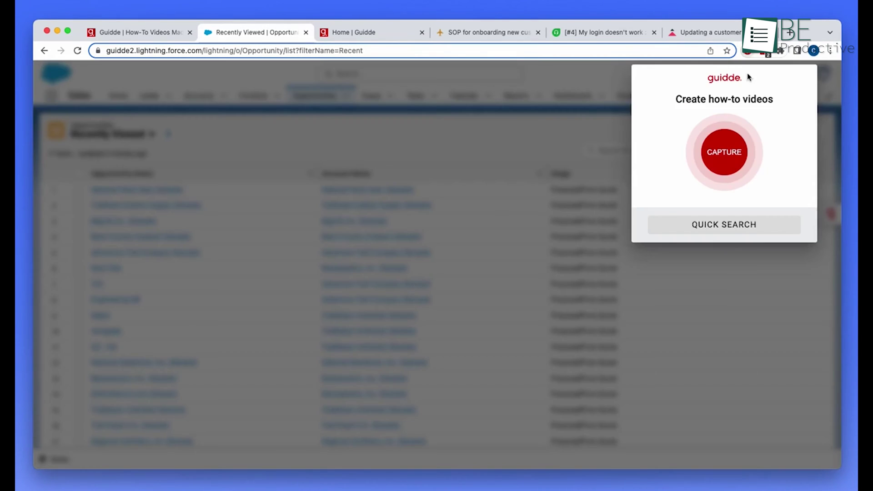
pyautogui.click(733, 162)
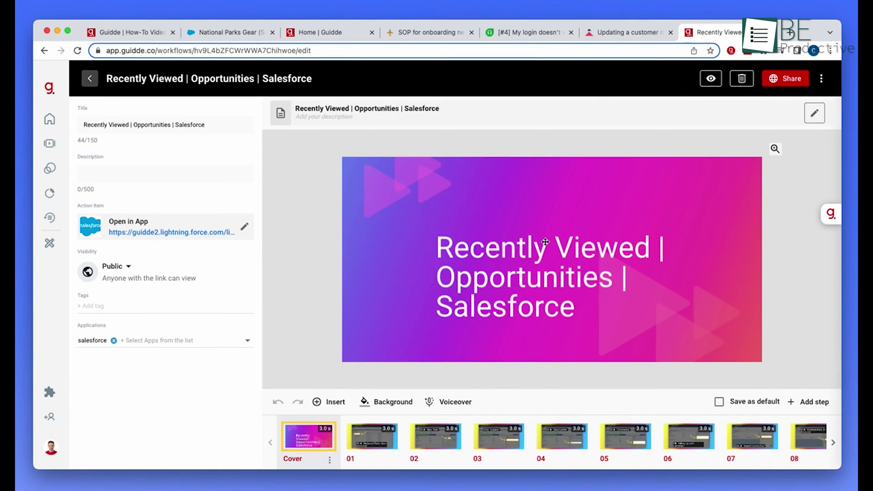
pyautogui.click(543, 240)
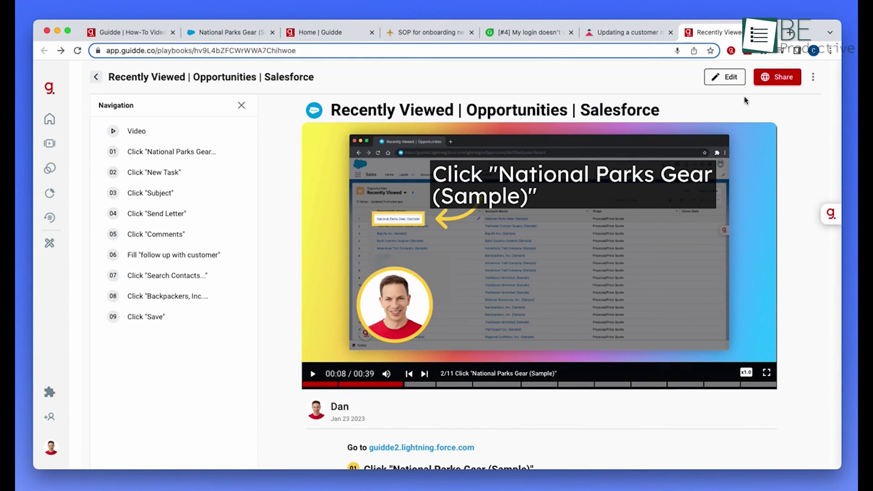
# Smart Copy the guide from Share and paste it into the Notion onboarding SOP.
pyautogui.click(773, 78)
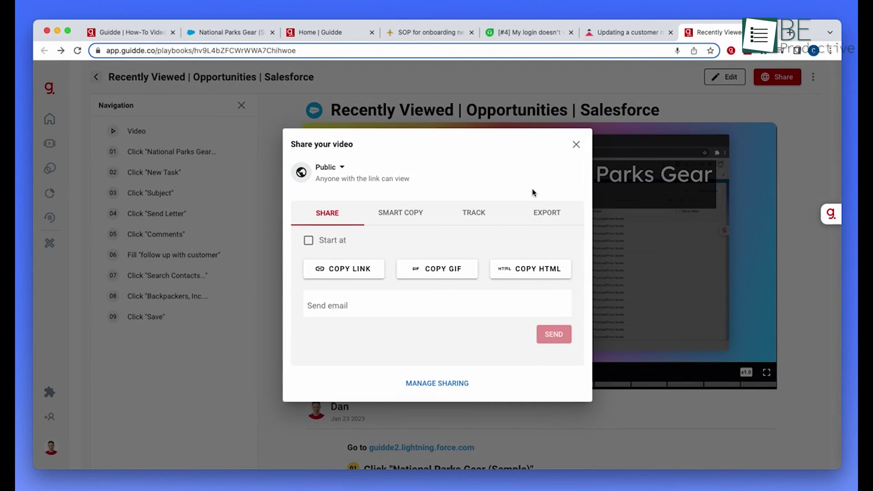
pyautogui.click(409, 217)
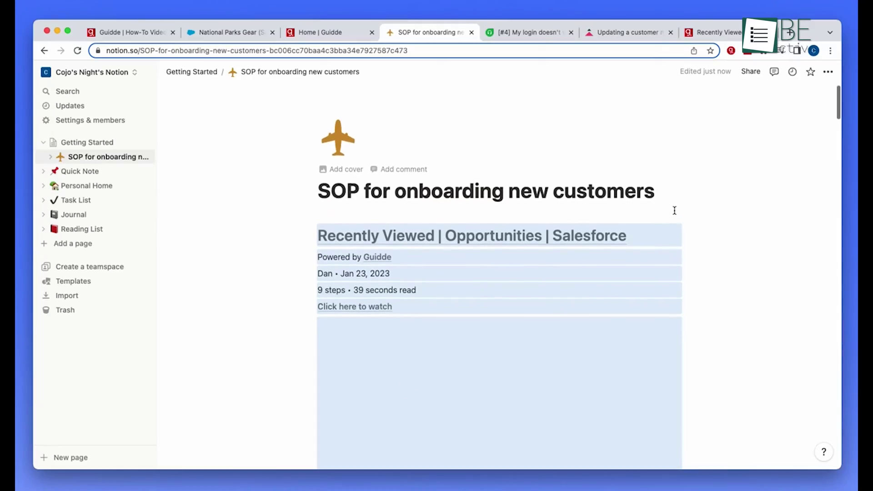
pyautogui.scroll(-5, 674, 210)
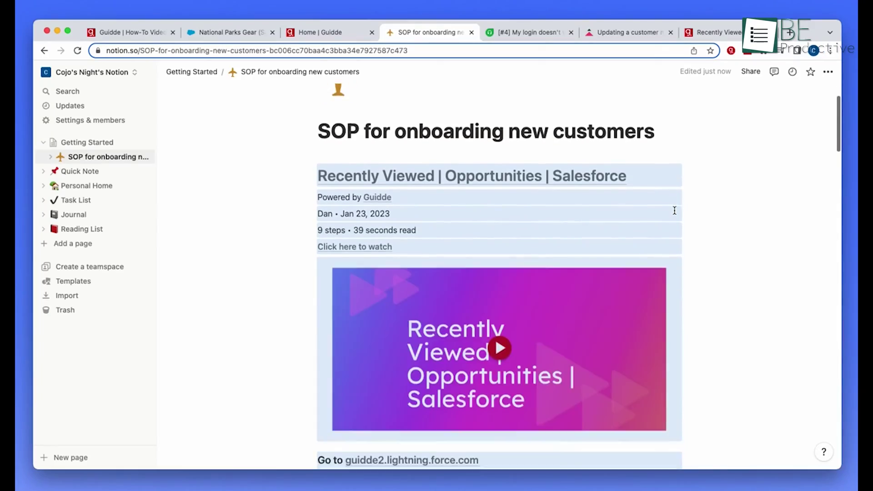
pyautogui.scroll(-8, 523, 232)
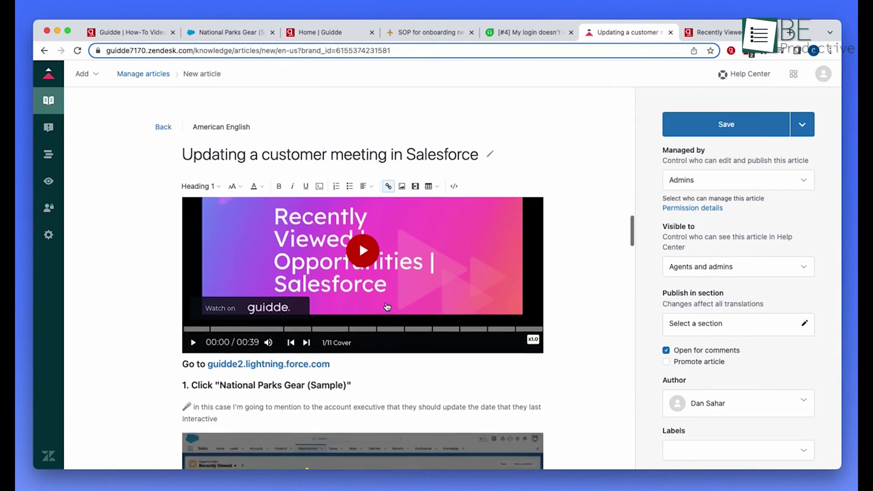
pyautogui.scroll(-6, 387, 306)
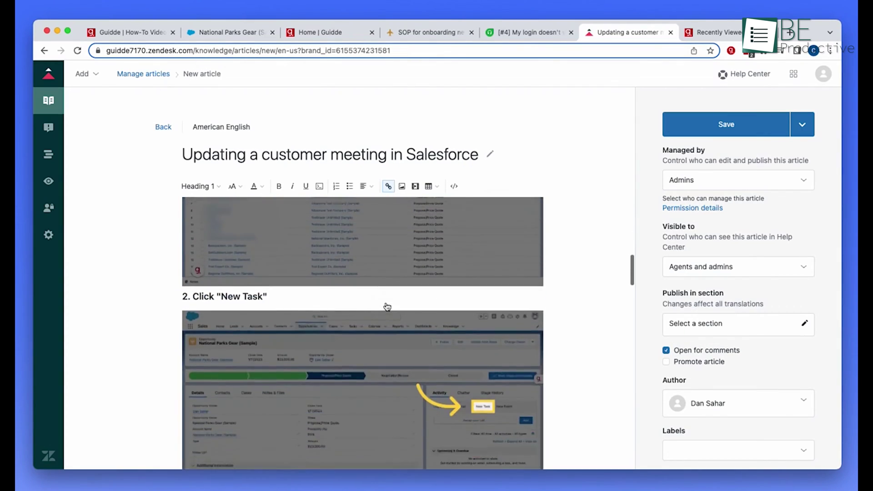
# Scroll back up through the pasted Guidde steps in the Salesforce meeting article.
pyautogui.scroll(2, 387, 307)
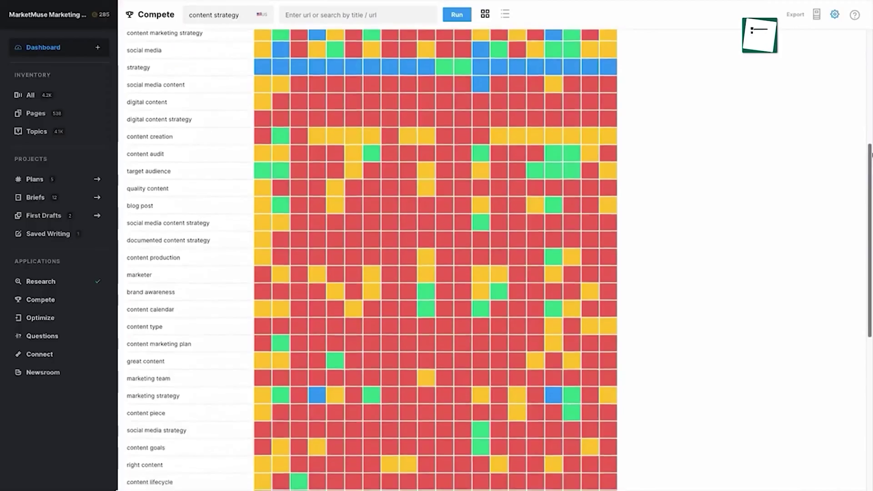
# Compare the Chicago band article head to head with the top competitor, then drag in the Business Profile passage.
pyautogui.scroll(-1, 442, 261)
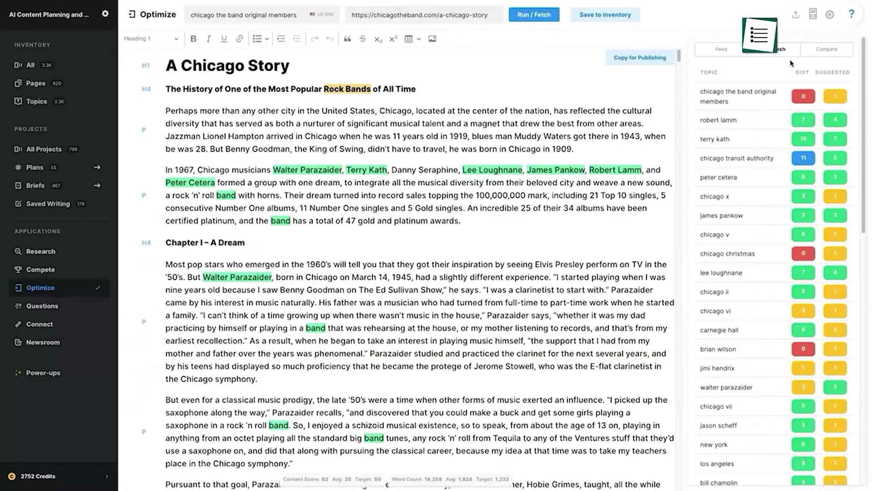
pyautogui.click(824, 55)
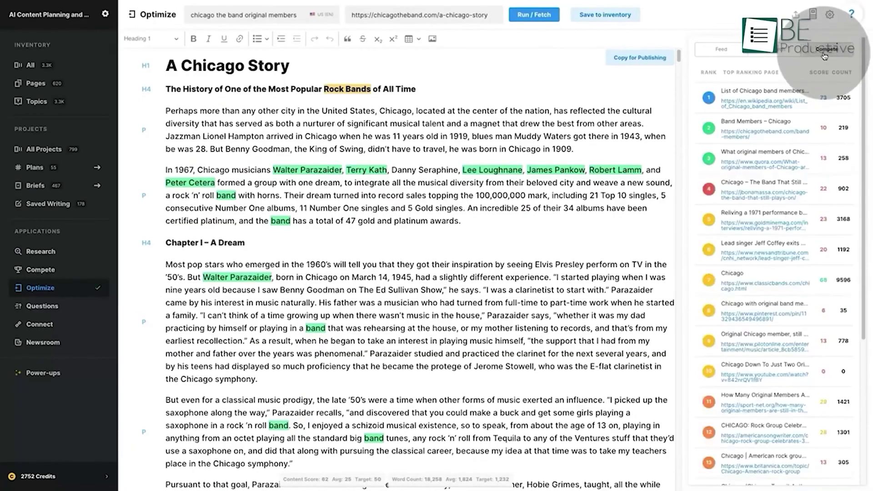
pyautogui.click(826, 99)
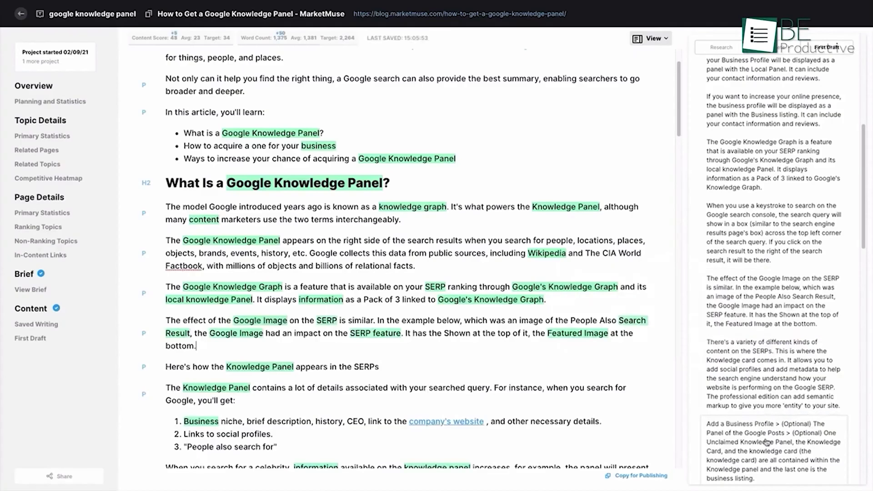
pyautogui.moveTo(767, 442); pyautogui.dragTo(493, 345)
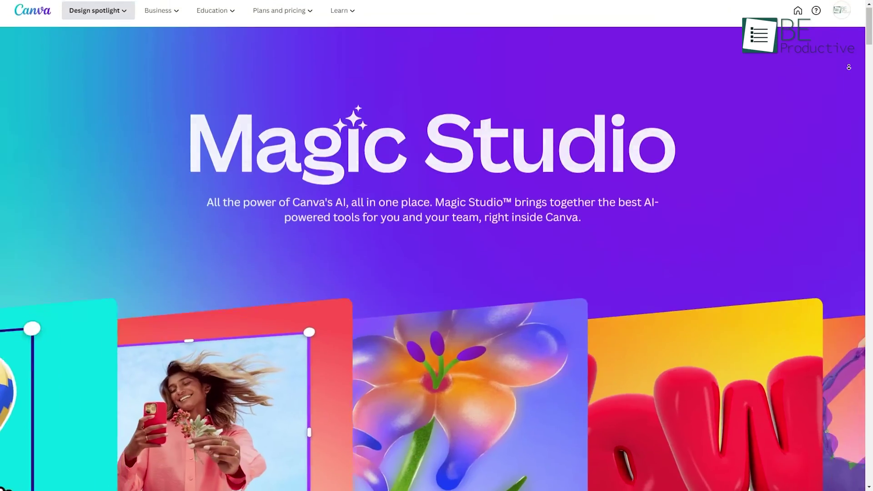
# Select the GREEN GRILLERS CO. text group on the burger post, then auto-adjust the wrap photo.
pyautogui.scroll(-2, 432, 245)
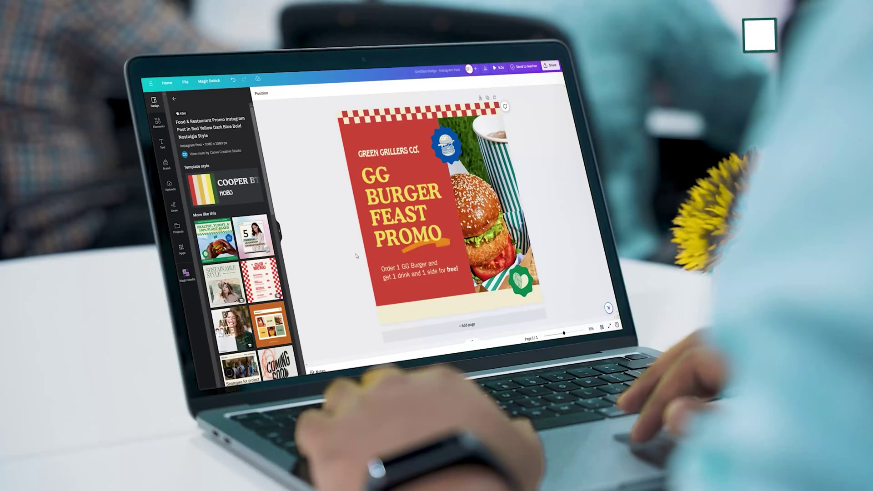
pyautogui.click(393, 154)
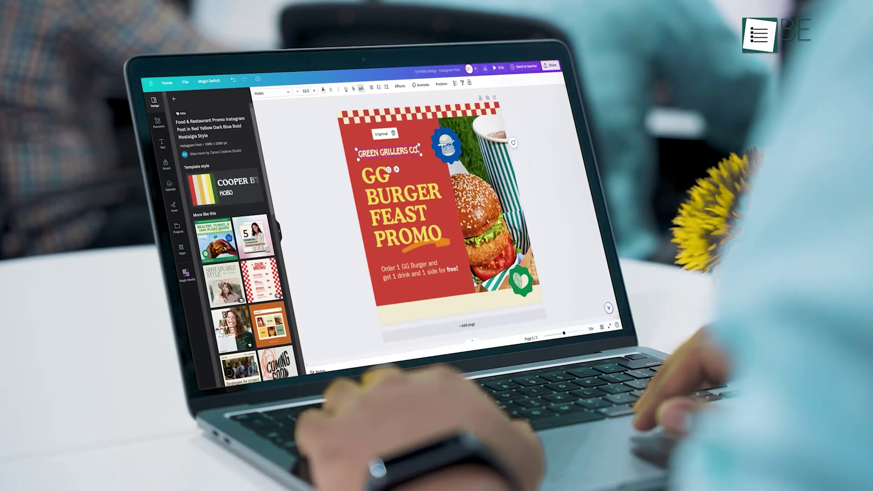
pyautogui.click(389, 142)
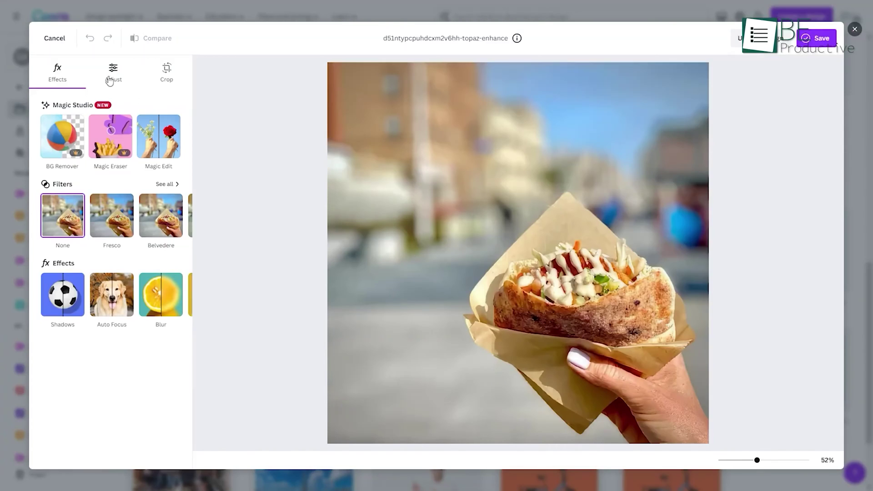
pyautogui.click(109, 78)
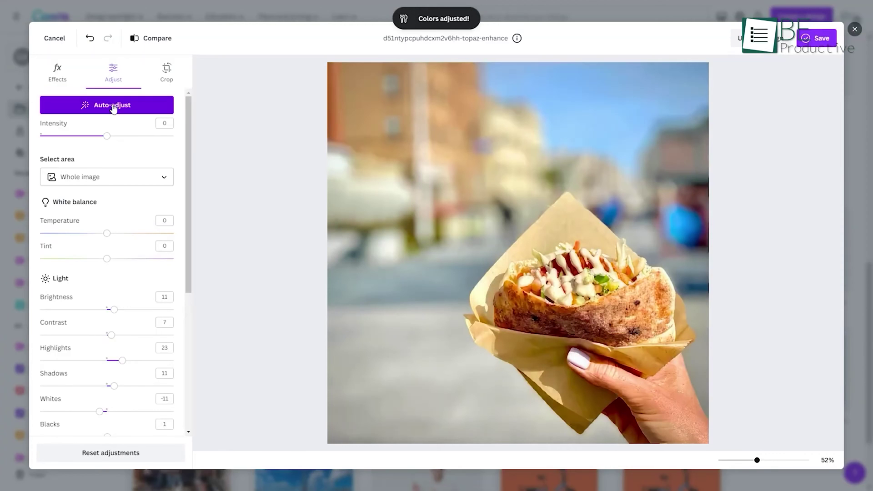
# Magic Expand the mountain photo to the whole page and enter the prompt 'a flying car in city'.
pyautogui.scroll(3, 536, 294)
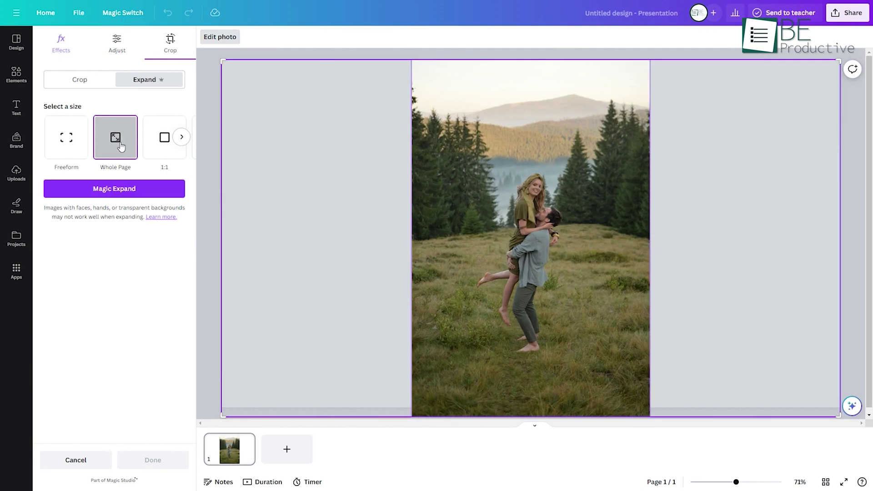
pyautogui.click(116, 190)
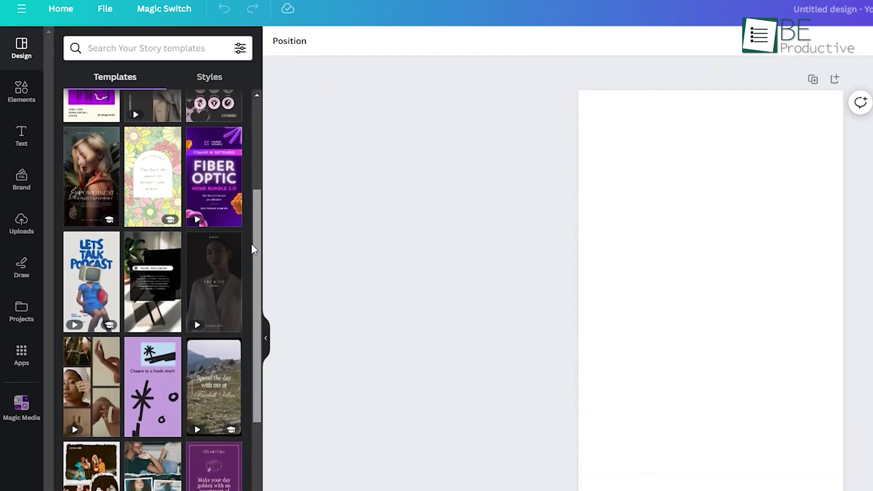
pyautogui.scroll(-2, 251, 268)
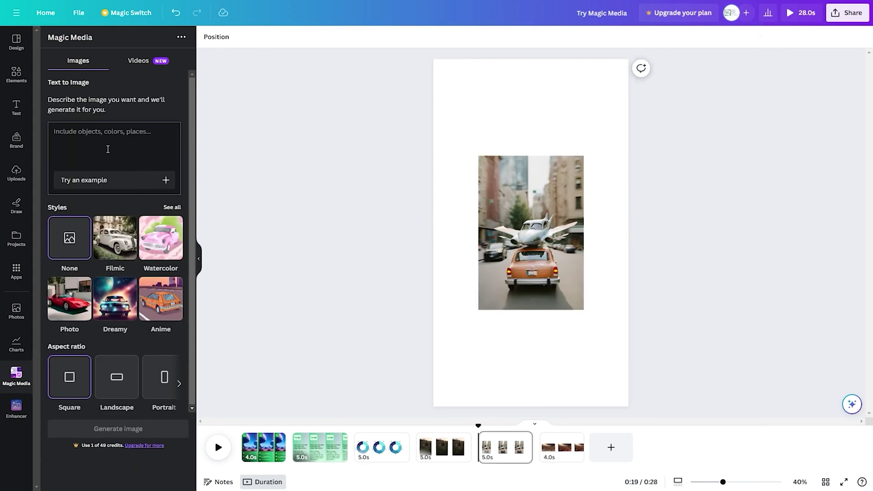
pyautogui.write('a flying car  in city')
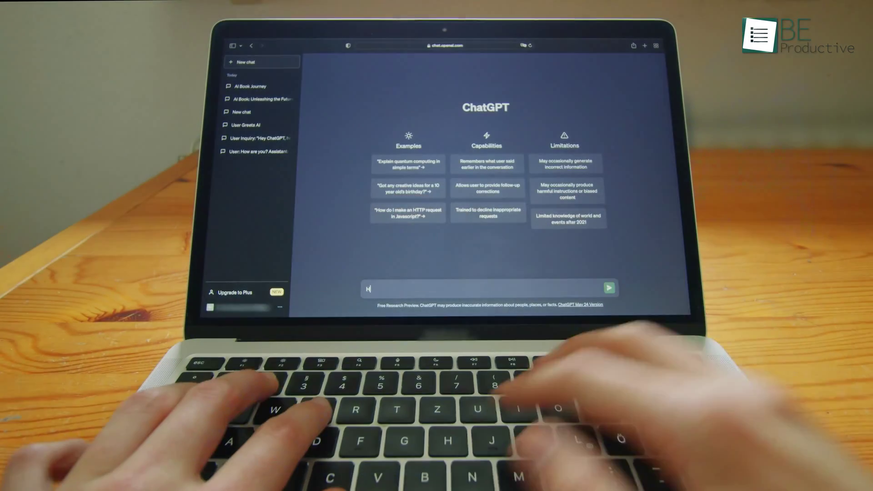
# Send the greeting 'ello Chat', draft 'make me a code for online dat', and view the model versions.
pyautogui.write('ello Chat')
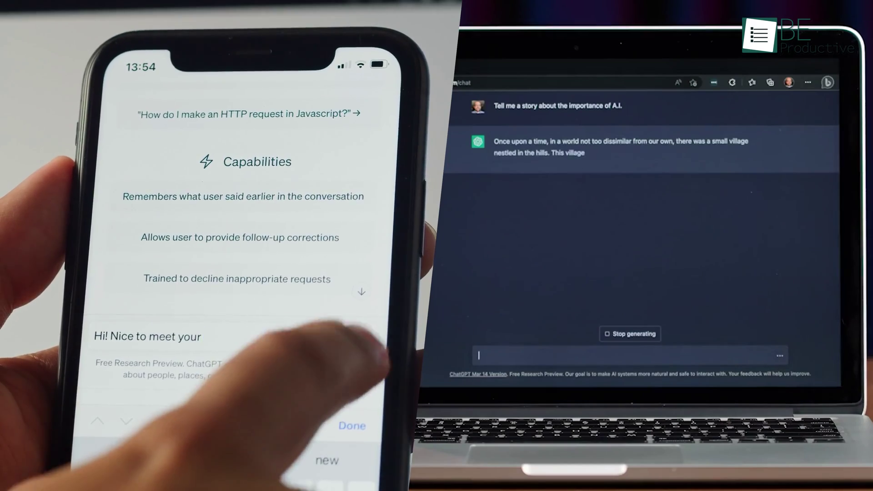
pyautogui.click(362, 341)
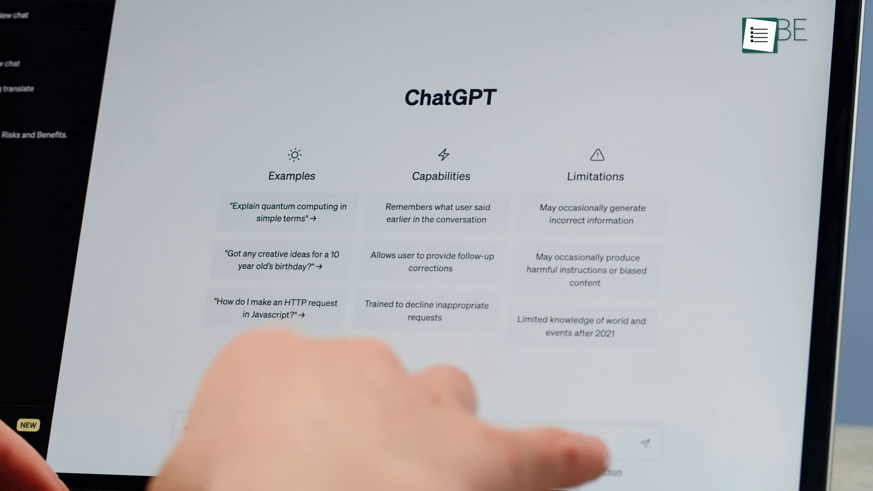
pyautogui.write('make me a code for online dat')
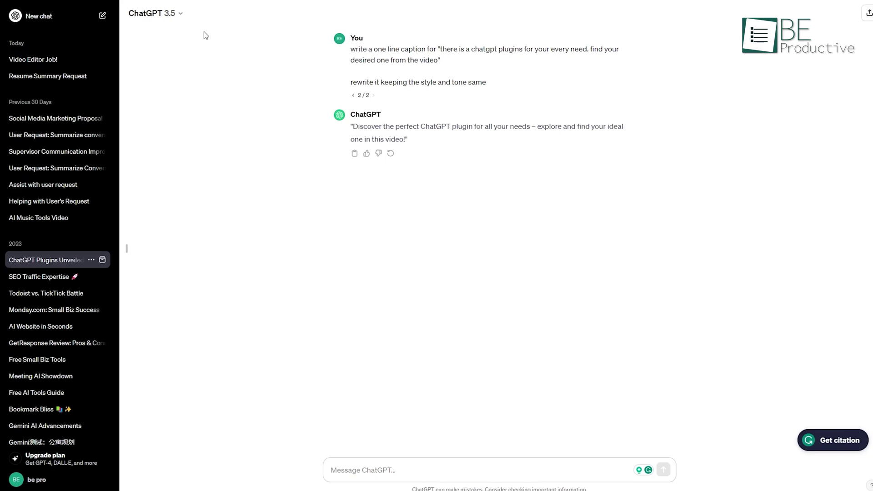
pyautogui.click(241, 21)
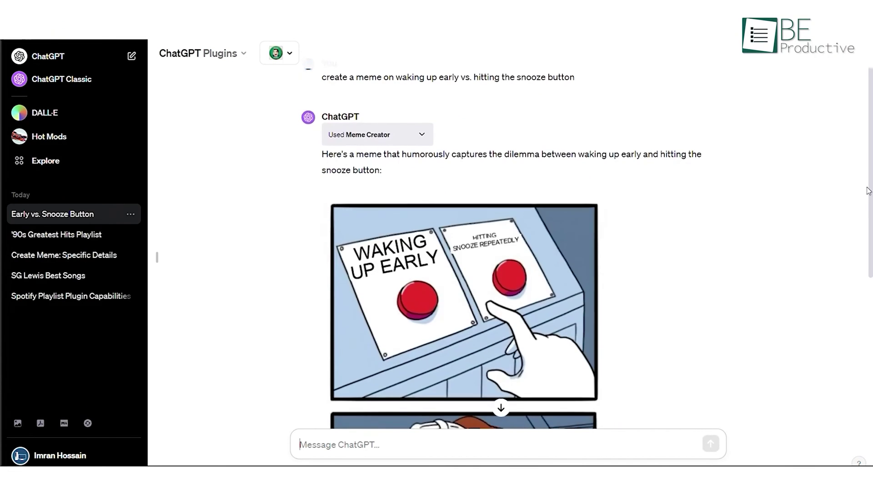
# Scroll through the Staying Fit workout plan generated for 70 kg and 5'7".
pyautogui.scroll(-2, 867, 246)
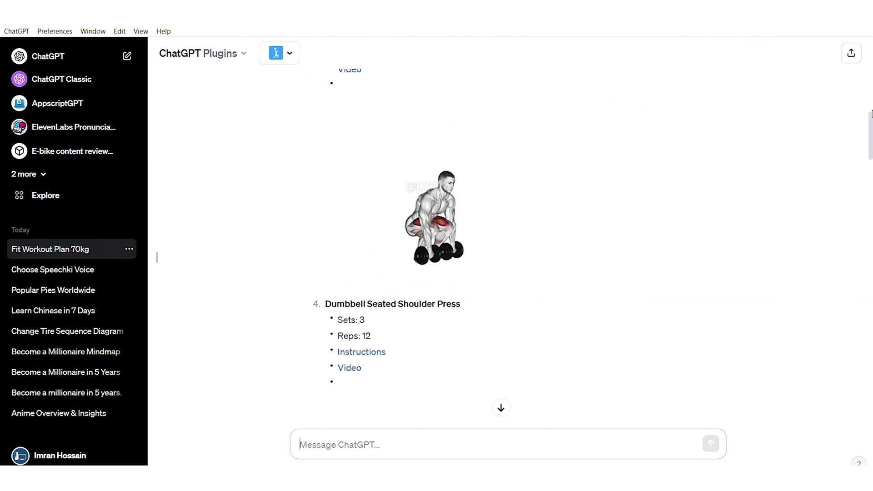
pyautogui.scroll(-15, 870, 218)
pyautogui.scroll(-20, 870, 218)
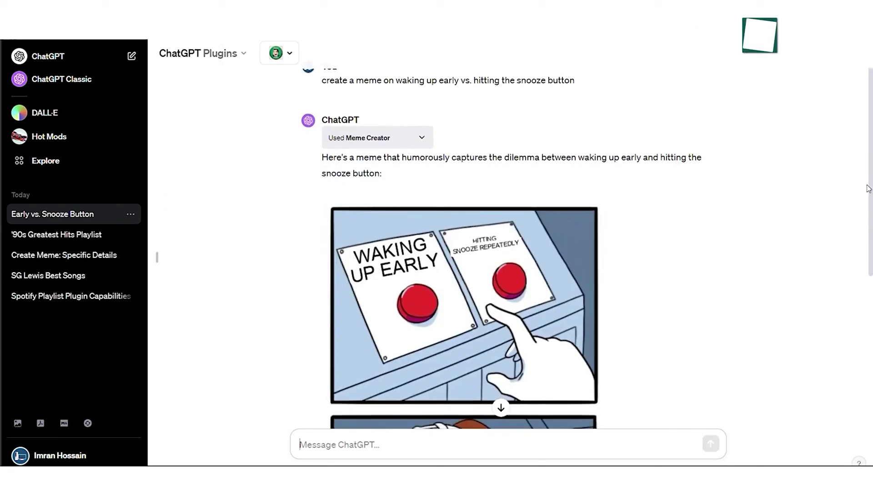
# Scroll down to show both panels of the 'Waking Up Early' vs 'Hitting Snooze Repeatedly' meme.
pyautogui.scroll(-3, 869, 225)
pyautogui.scroll(-5, 869, 226)
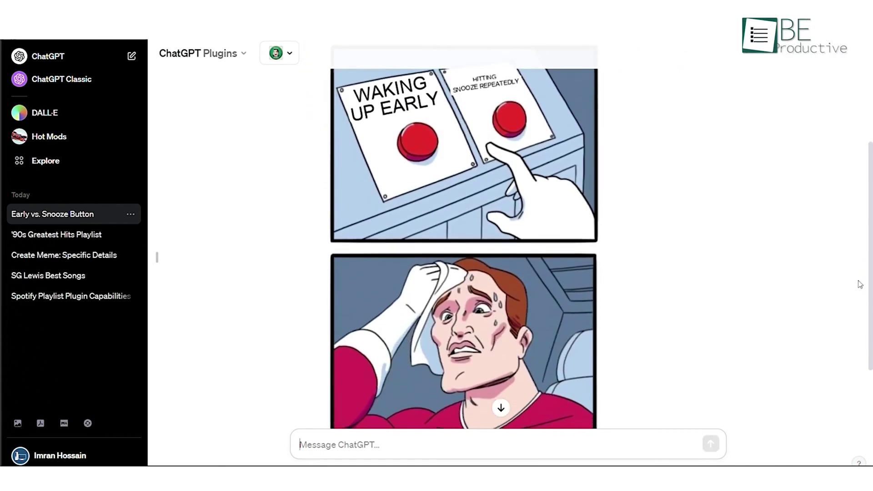